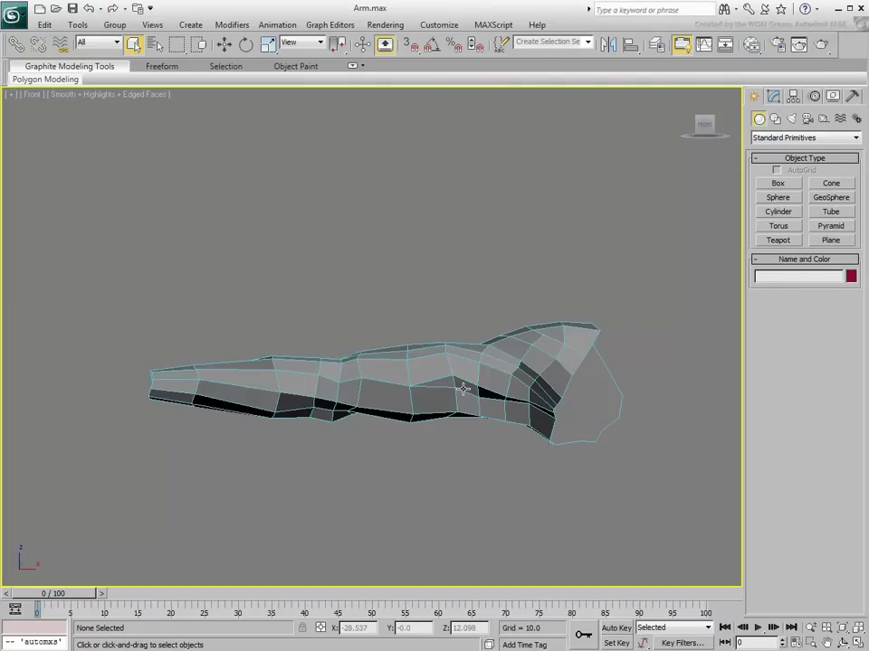
Step: Select the arm mesh in the viewport
{"action": "left_click", "coordinate": [463, 389]}
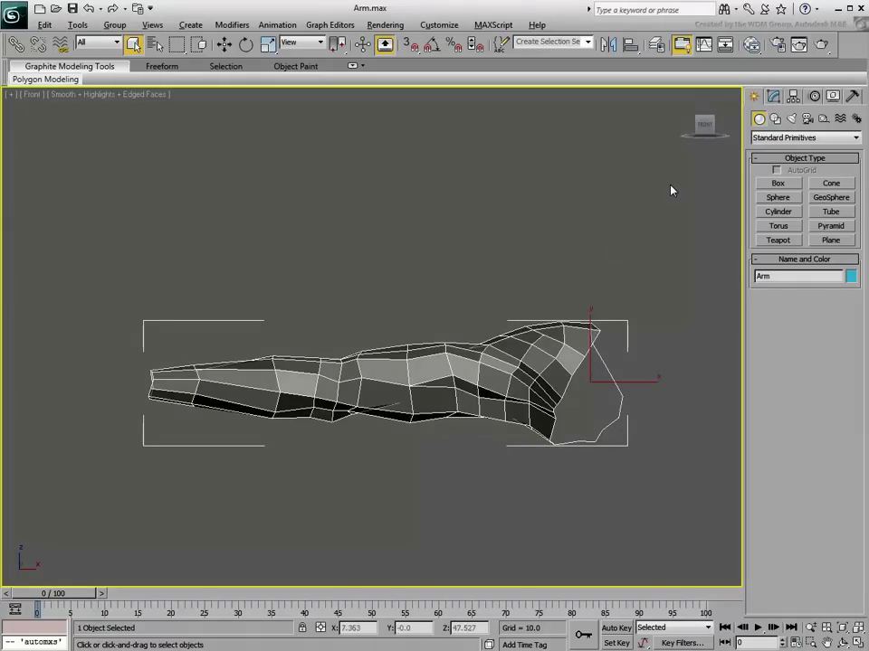
Step: Draw three bones along the arm from right to left, ending with a small end bone
{"action": "left_click", "coordinate": [855, 120]}
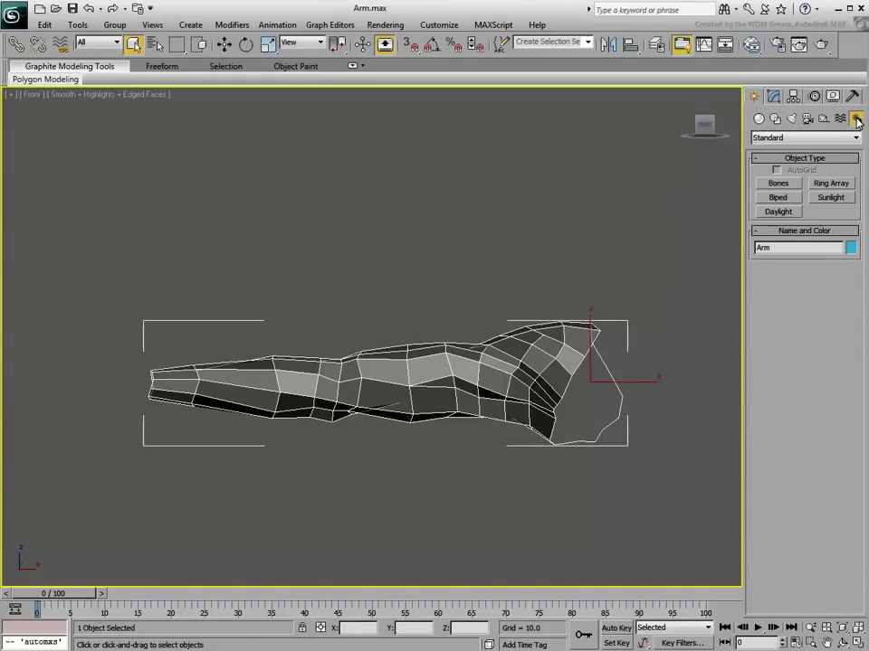
{"action": "left_click", "coordinate": [778, 183]}
{"action": "left_click", "coordinate": [615, 412]}
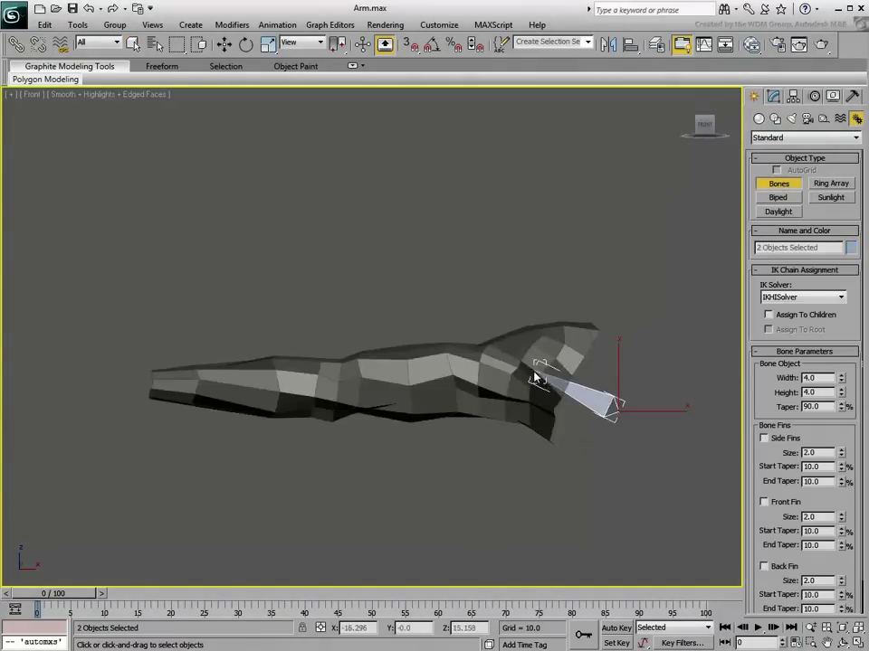
{"action": "left_click", "coordinate": [520, 381]}
{"action": "left_click", "coordinate": [333, 386]}
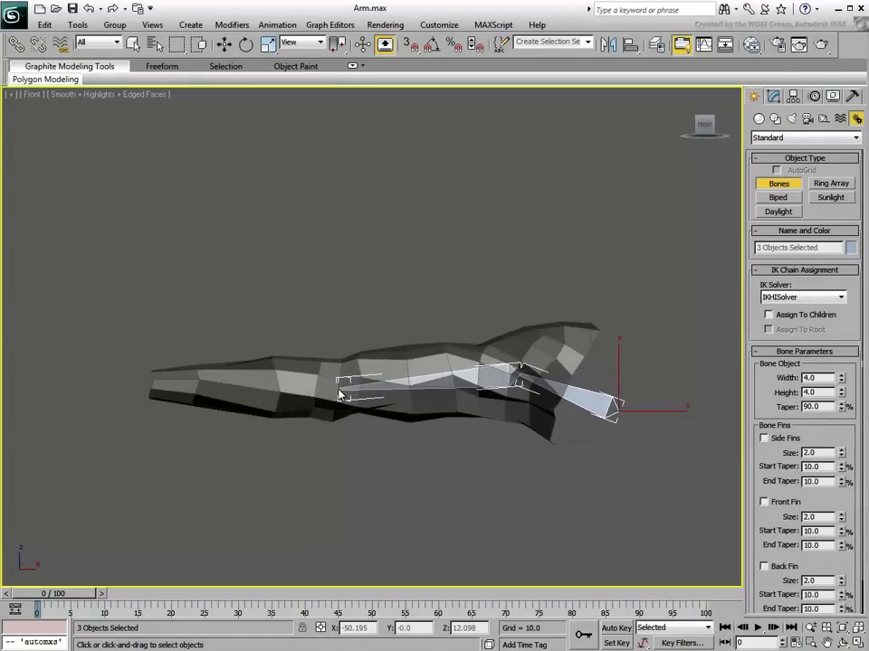
{"action": "left_click", "coordinate": [152, 386]}
{"action": "right_click", "coordinate": [169, 388]}
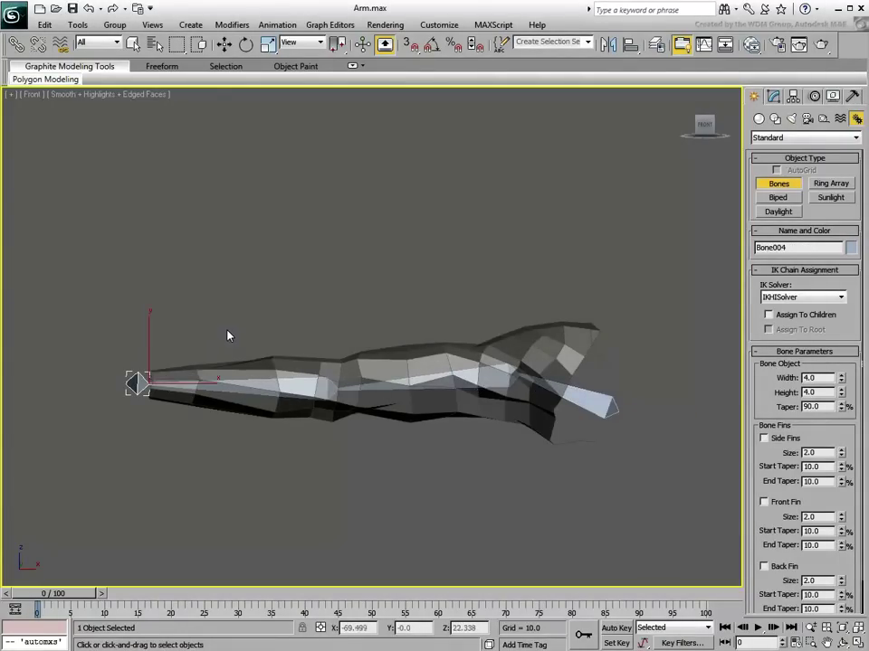
Step: Create HI Solver IK Chain001 from Bone002 to Bone004, then drag its goal to test bending
{"action": "left_click", "coordinate": [277, 24]}
{"action": "mouse_move", "coordinate": [295, 76]}
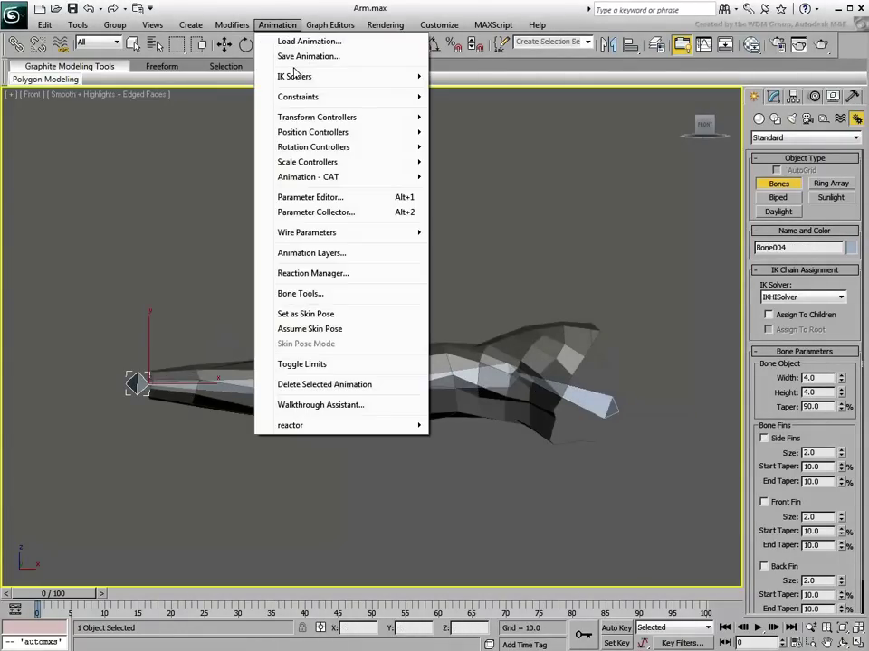
{"action": "left_click", "coordinate": [463, 77]}
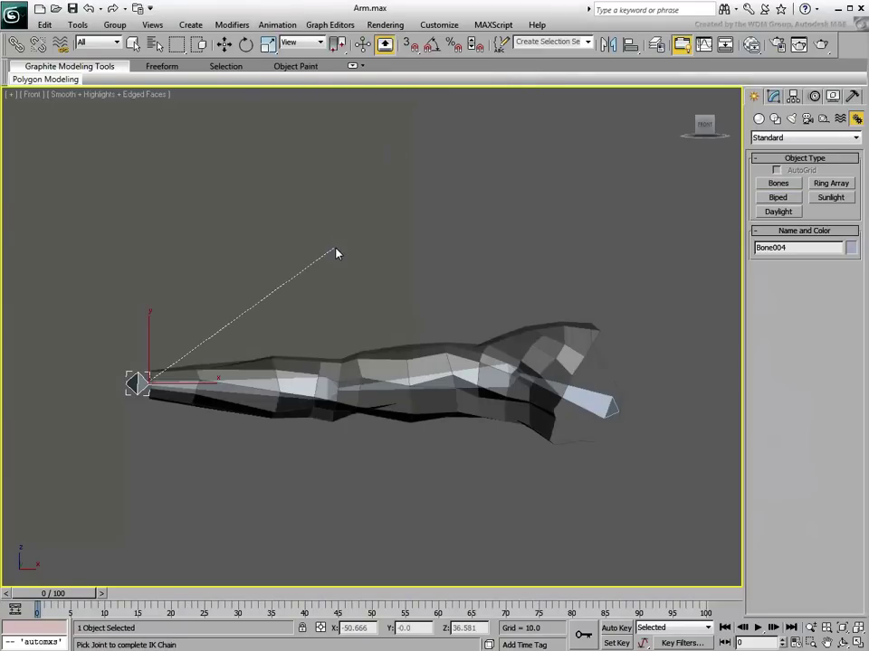
{"action": "key", "text": "F3"}
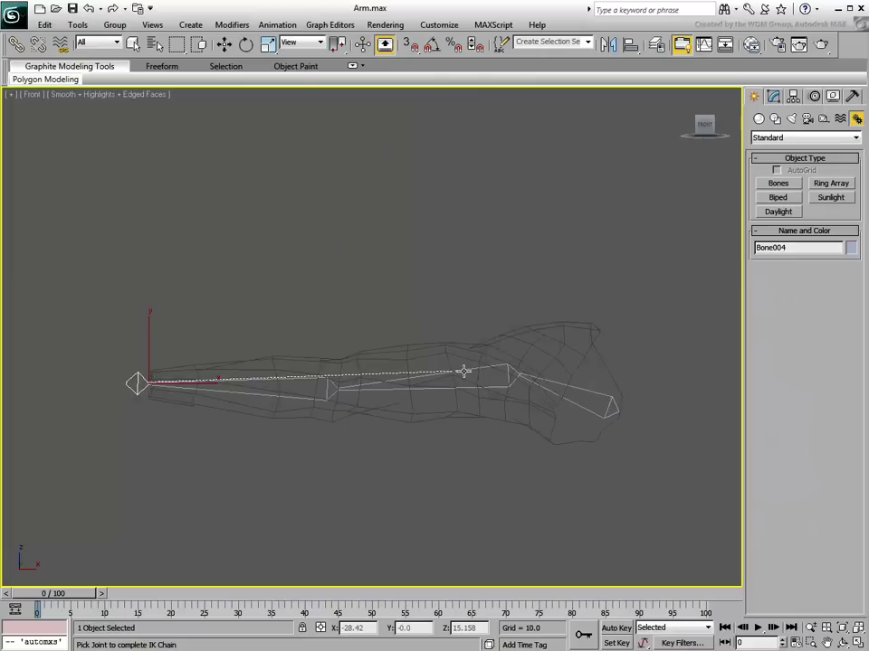
{"action": "left_click", "coordinate": [465, 371]}
{"action": "key", "text": "F3"}
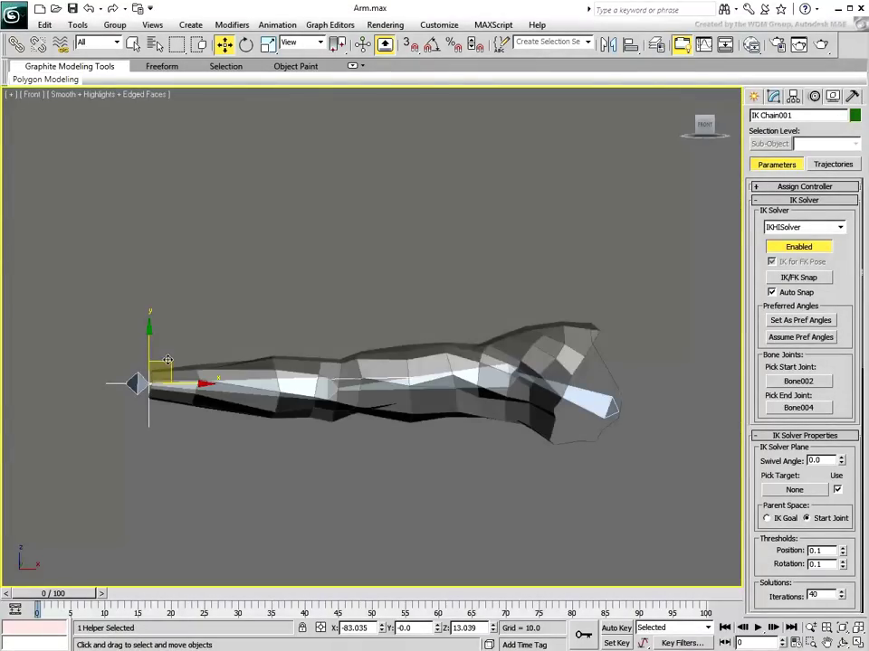
{"action": "mouse_move", "coordinate": [172, 349]}
{"action": "left_mouse_down"}
{"action": "mouse_move", "coordinate": [313, 310]}
{"action": "mouse_move", "coordinate": [386, 234]}
{"action": "mouse_move", "coordinate": [356, 237]}
{"action": "mouse_move", "coordinate": [220, 298]}
{"action": "mouse_move", "coordinate": [149, 380]}
{"action": "left_mouse_up"}
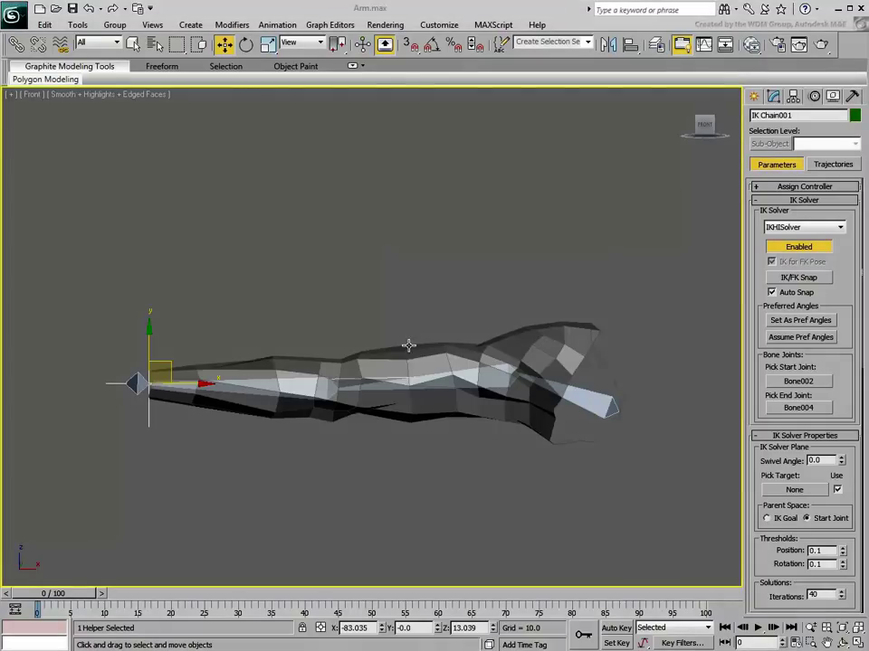
Step: Add a Skin modifier to the Arm mesh and bring up its Add bones list
{"action": "left_click", "coordinate": [409, 355]}
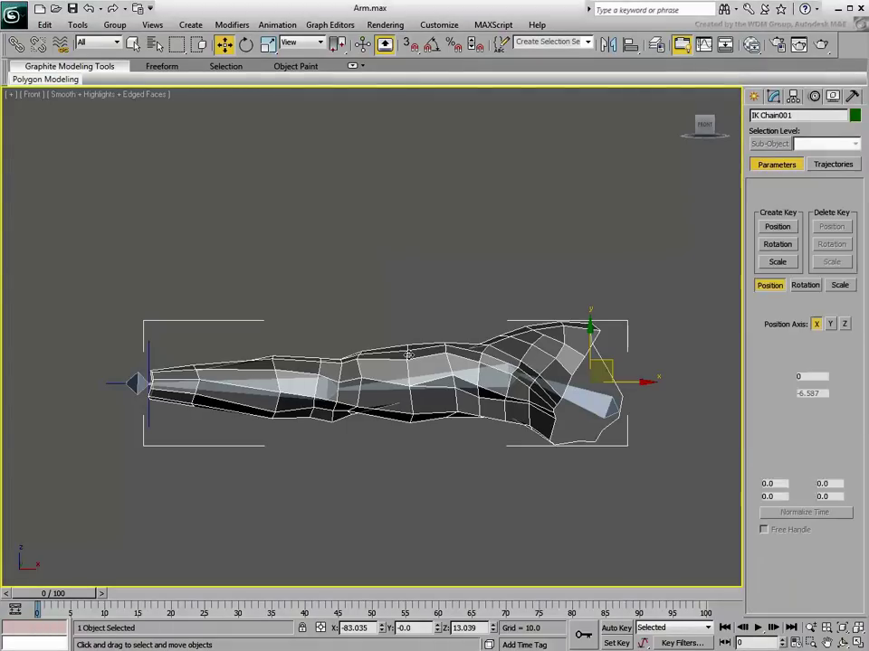
{"action": "left_click", "coordinate": [772, 96]}
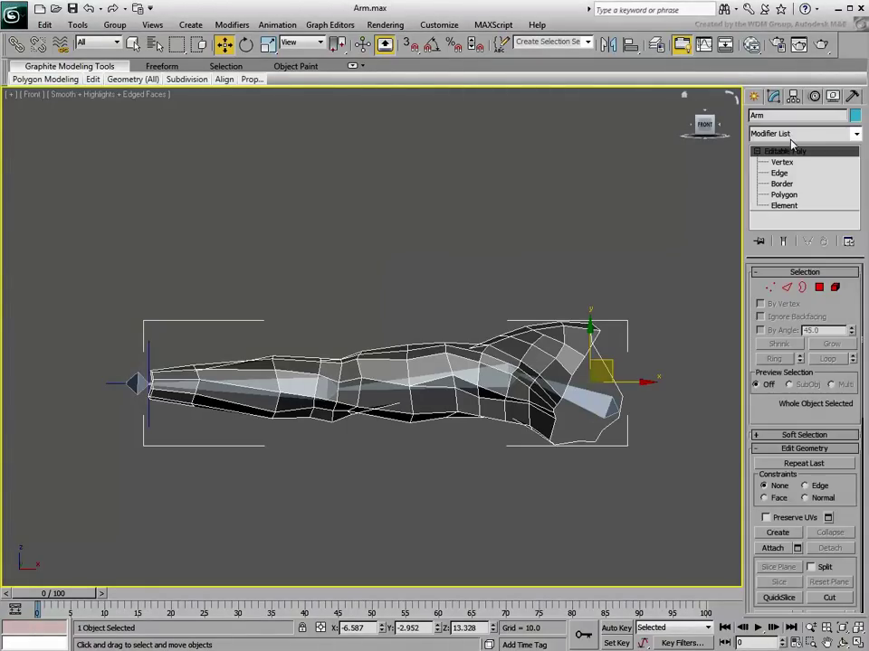
{"action": "left_click", "coordinate": [791, 136]}
{"action": "scroll", "coordinate": [769, 272], "scroll_direction": "up", "scroll_amount": 5}
{"action": "scroll", "coordinate": [767, 330], "scroll_direction": "down", "scroll_amount": 5}
{"action": "scroll", "coordinate": [773, 398], "scroll_direction": "down", "scroll_amount": 7}
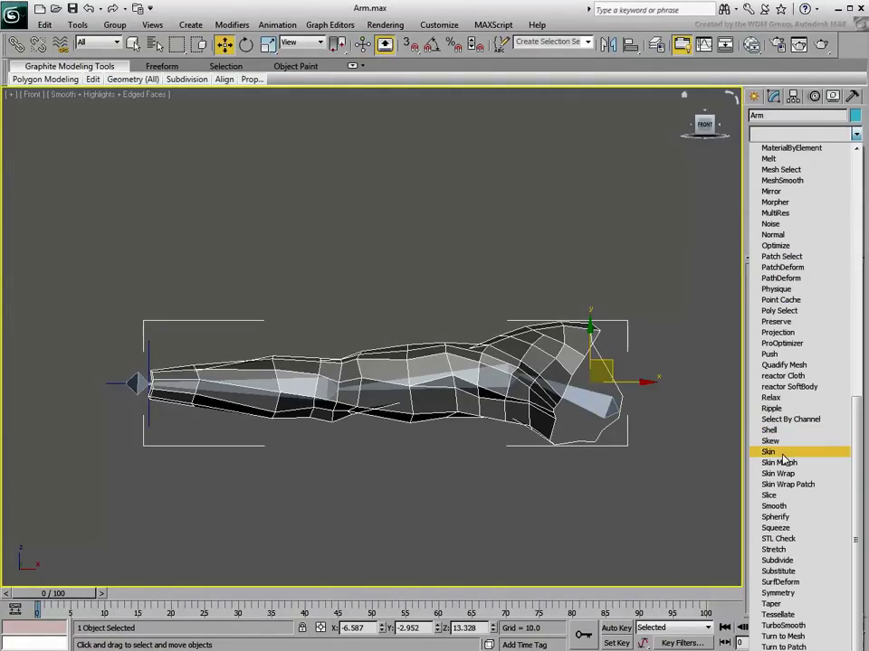
{"action": "left_click", "coordinate": [768, 452]}
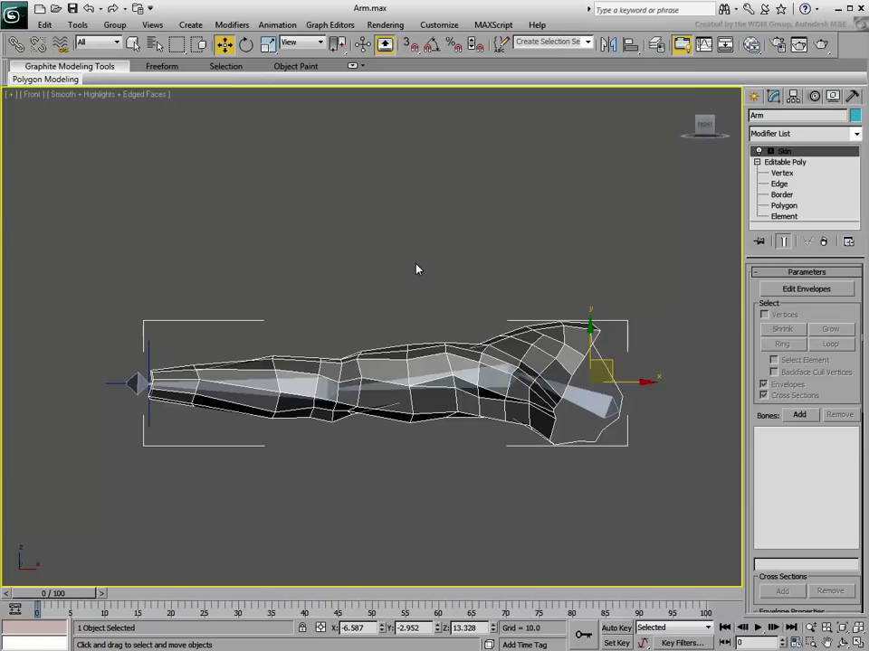
{"action": "left_click", "coordinate": [799, 415]}
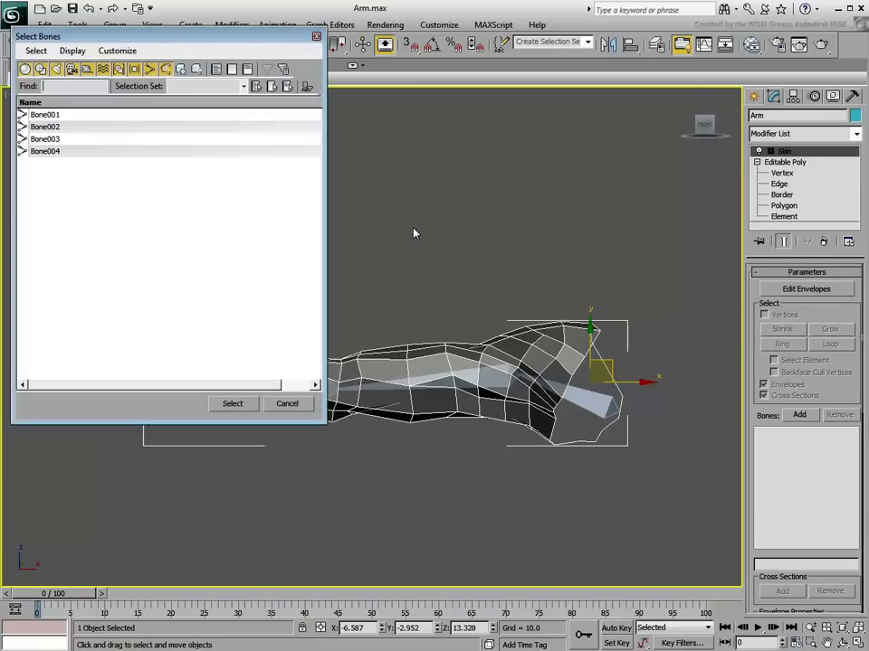
Step: Pick Bone001 through Bone003 in the Select Bones list and add them to the skin
{"action": "left_click", "coordinate": [46, 115]}
{"action": "left_click_drag", "start_coordinate": [65, 119], "coordinate": [63, 139]}
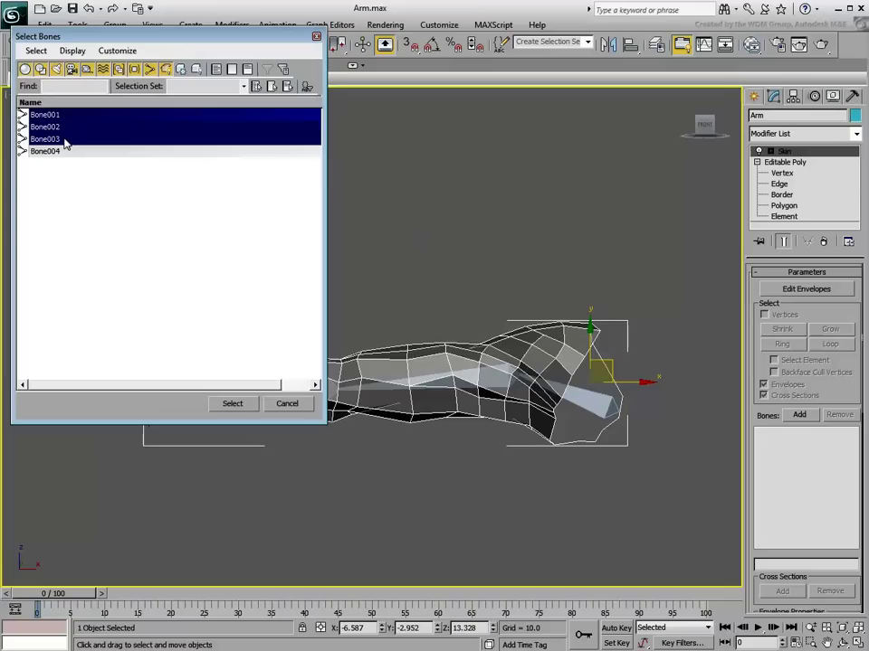
{"action": "left_click", "coordinate": [233, 404]}
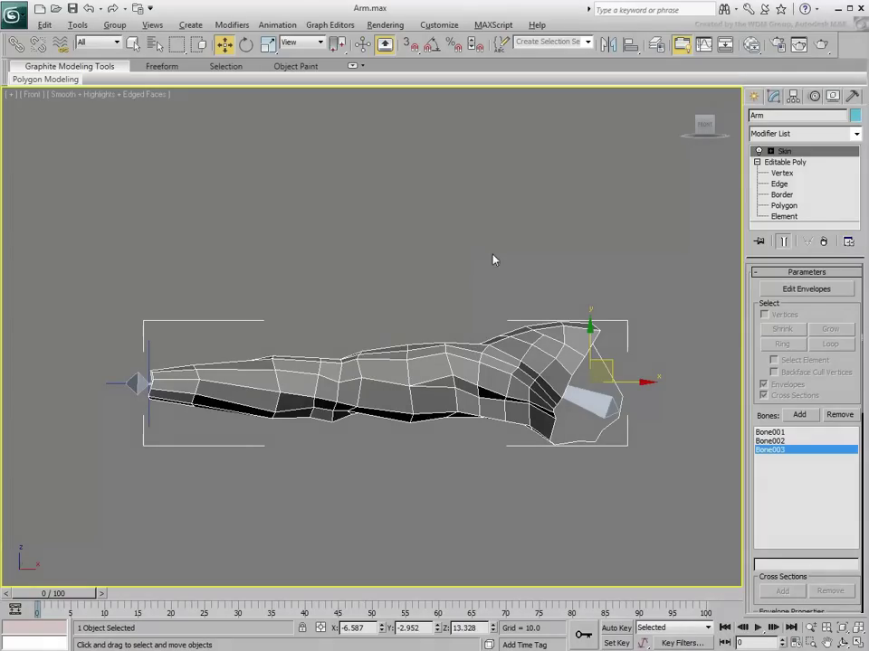
{"action": "left_click", "coordinate": [150, 346]}
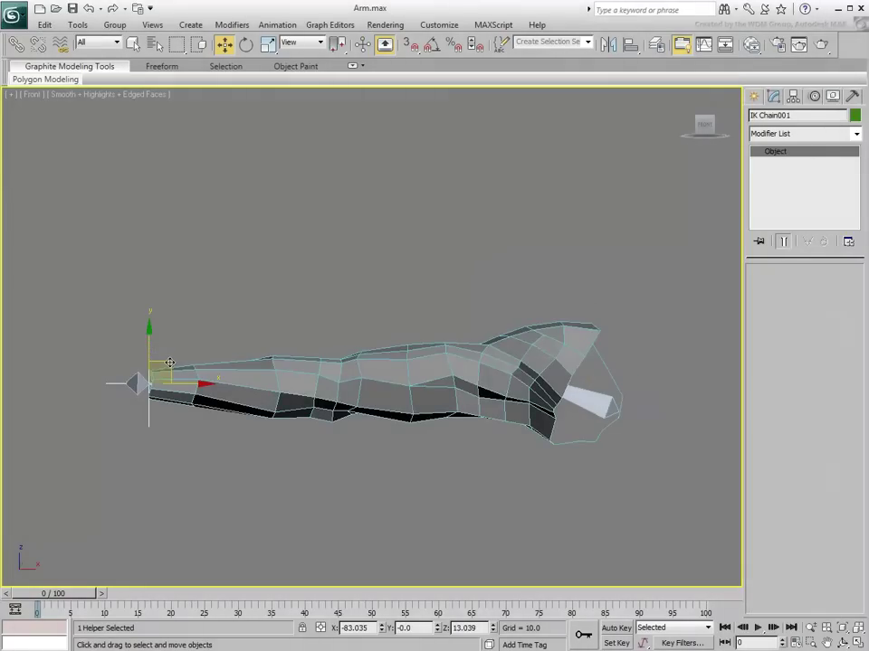
{"action": "mouse_move", "coordinate": [169, 362]}
{"action": "left_mouse_down"}
{"action": "mouse_move", "coordinate": [505, 124]}
{"action": "mouse_move", "coordinate": [325, 233]}
{"action": "mouse_move", "coordinate": [310, 330]}
{"action": "mouse_move", "coordinate": [318, 395]}
{"action": "mouse_move", "coordinate": [323, 322]}
{"action": "mouse_move", "coordinate": [511, 132]}
{"action": "mouse_move", "coordinate": [565, 111]}
{"action": "mouse_move", "coordinate": [501, 142]}
{"action": "mouse_move", "coordinate": [374, 301]}
{"action": "mouse_move", "coordinate": [340, 361]}
{"action": "mouse_move", "coordinate": [324, 304]}
{"action": "mouse_move", "coordinate": [383, 222]}
{"action": "left_mouse_up"}
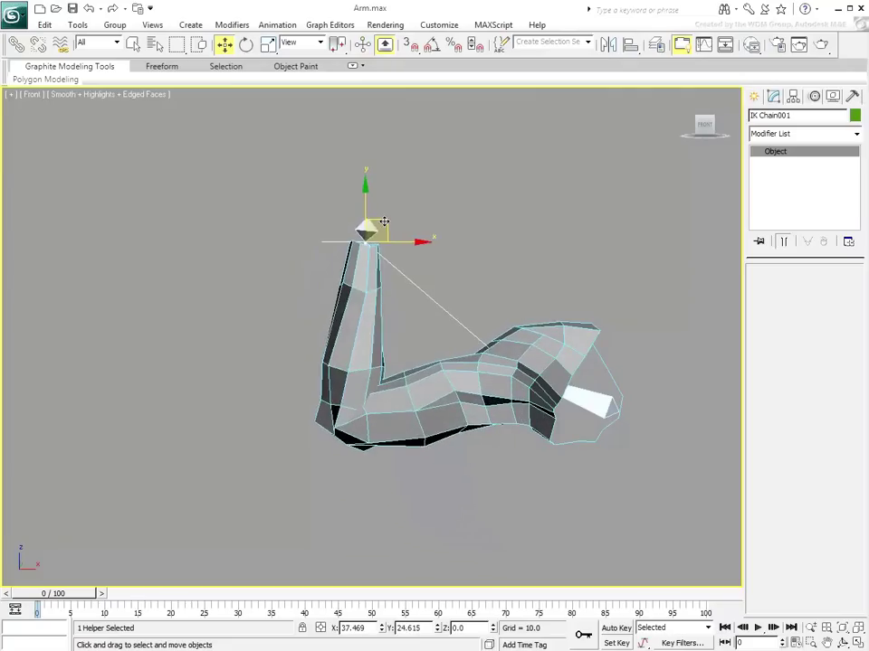
{"action": "right_click", "coordinate": [383, 222]}
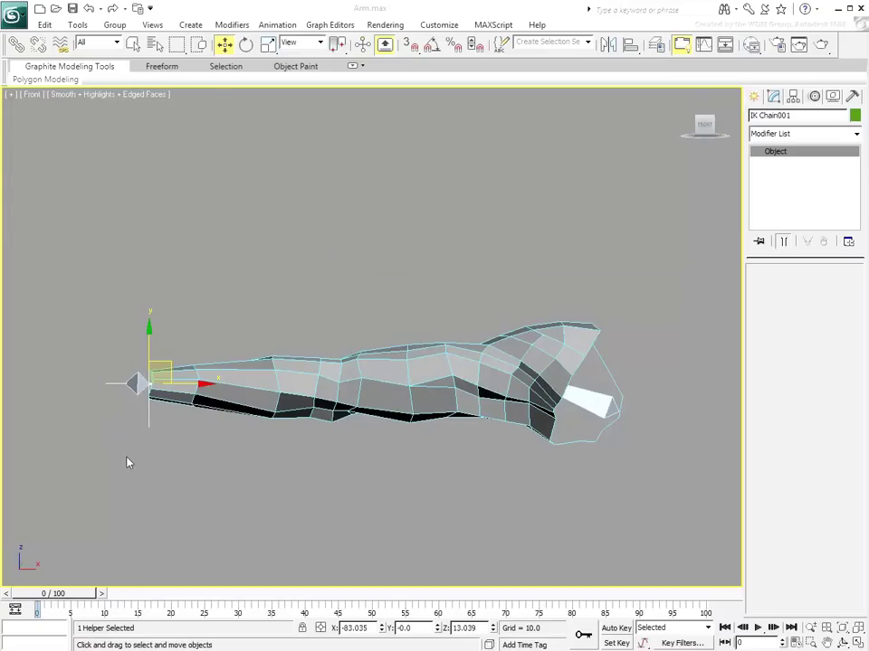
Step: Key the IK goal's position only at frame 0, then copy that key to frame 3
{"action": "right_click", "coordinate": [57, 594]}
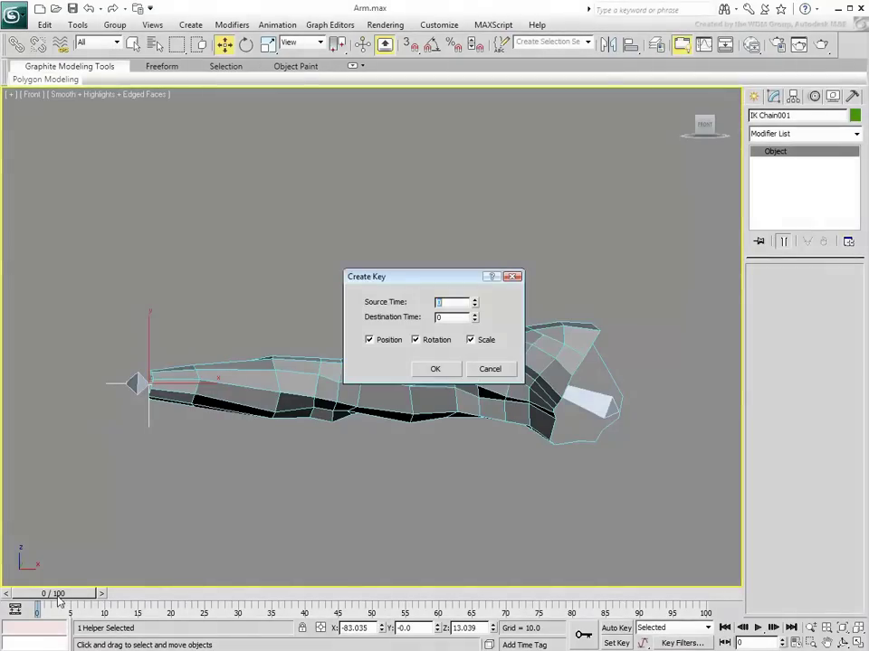
{"action": "left_click", "coordinate": [432, 341]}
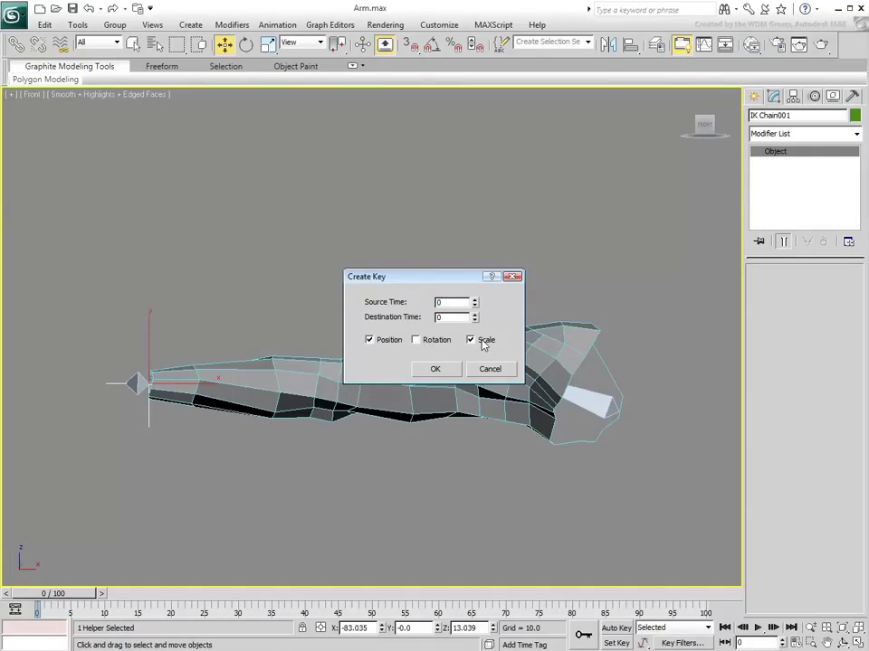
{"action": "left_click", "coordinate": [435, 372]}
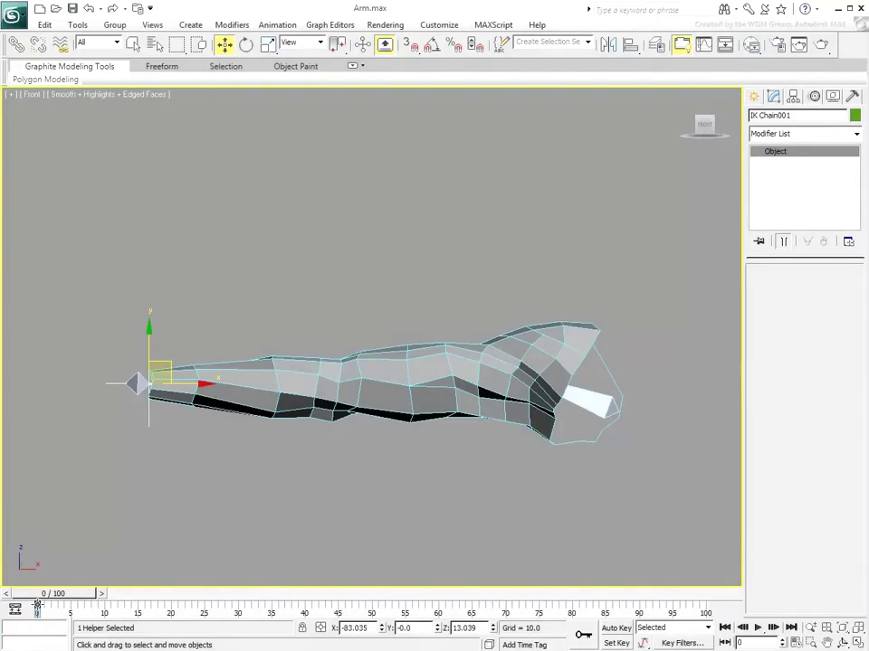
{"action": "left_click_drag", "start_coordinate": [37, 605], "coordinate": [70, 614], "text": "shift"}
Step: With Auto Key on, raise the IK goal at frame 30 to bend the arm up
{"action": "key", "text": "n"}
{"action": "left_click_drag", "start_coordinate": [58, 594], "coordinate": [252, 595]}
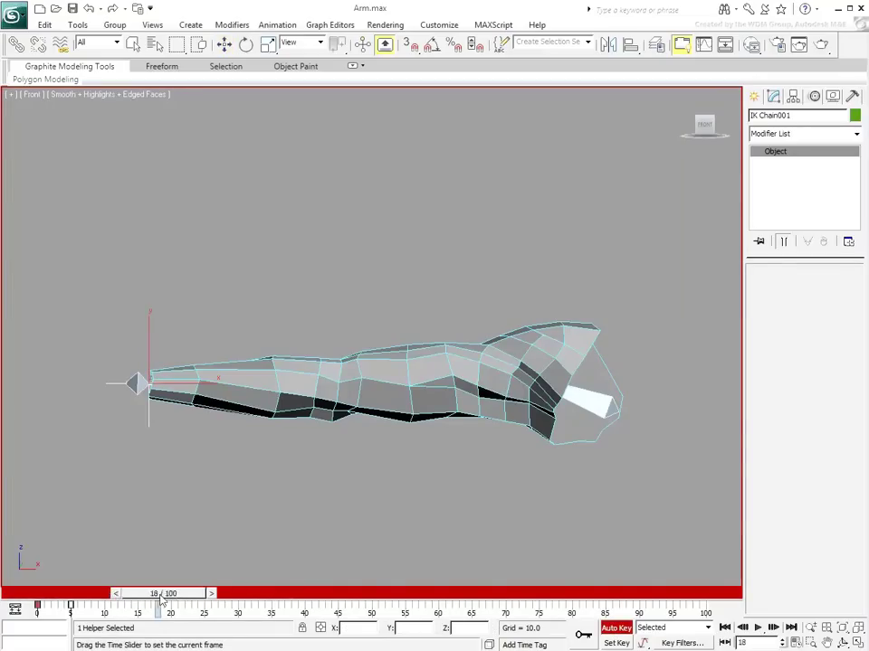
{"action": "key", "text": "w"}
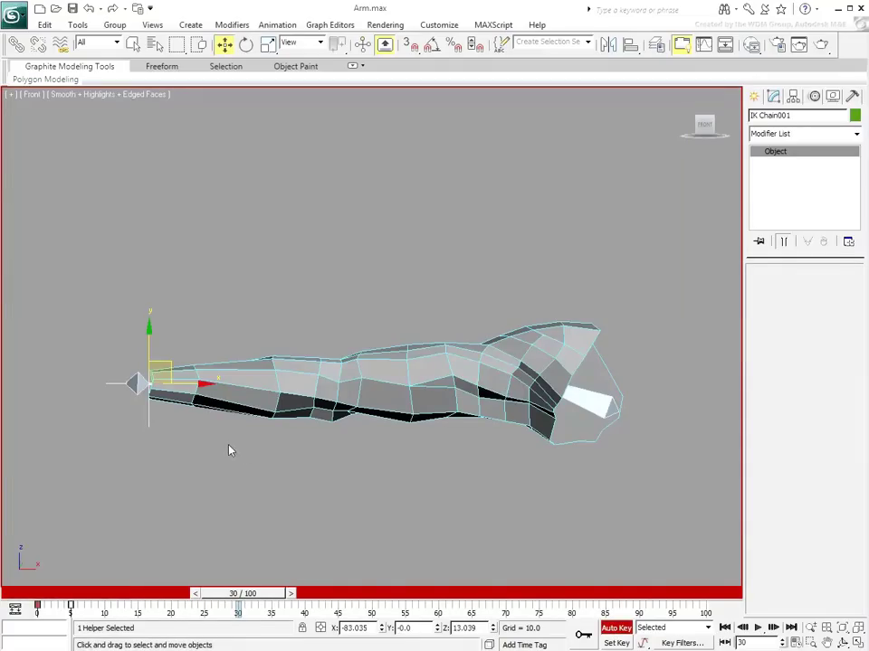
{"action": "left_click_drag", "start_coordinate": [166, 361], "coordinate": [534, 109]}
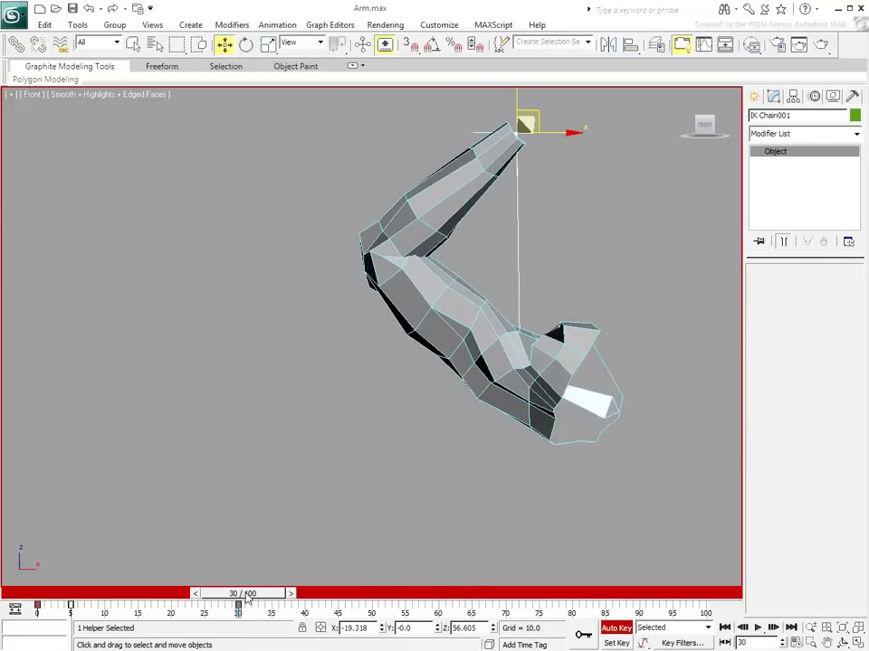
Step: Fold the arm down at frame 60 and copy the straight-arm key to frame 90
{"action": "left_click_drag", "start_coordinate": [245, 597], "coordinate": [436, 597]}
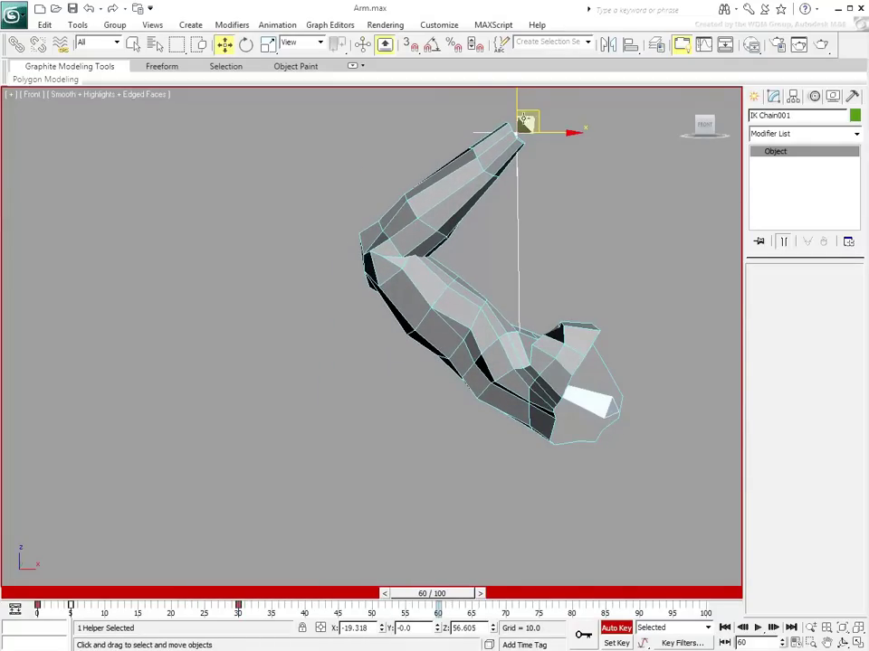
{"action": "mouse_move", "coordinate": [540, 109]}
{"action": "left_mouse_down"}
{"action": "mouse_move", "coordinate": [460, 180]}
{"action": "mouse_move", "coordinate": [366, 440]}
{"action": "left_mouse_up"}
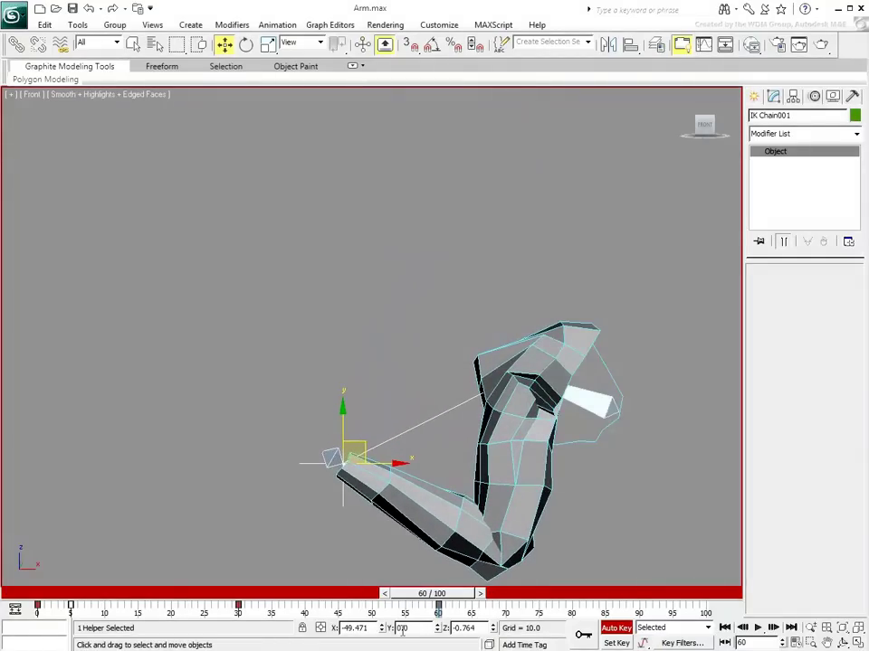
{"action": "left_click_drag", "start_coordinate": [71, 605], "coordinate": [639, 611], "text": "shift"}
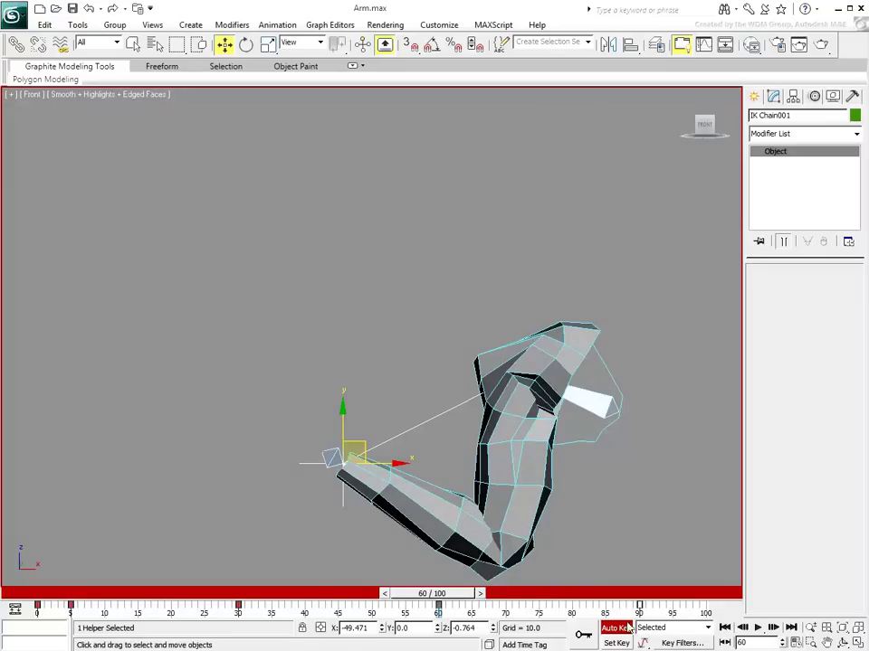
{"action": "mouse_move", "coordinate": [435, 593]}
{"action": "left_mouse_down"}
{"action": "mouse_move", "coordinate": [668, 597]}
{"action": "mouse_move", "coordinate": [106, 598]}
{"action": "mouse_move", "coordinate": [11, 576]}
{"action": "left_mouse_up"}
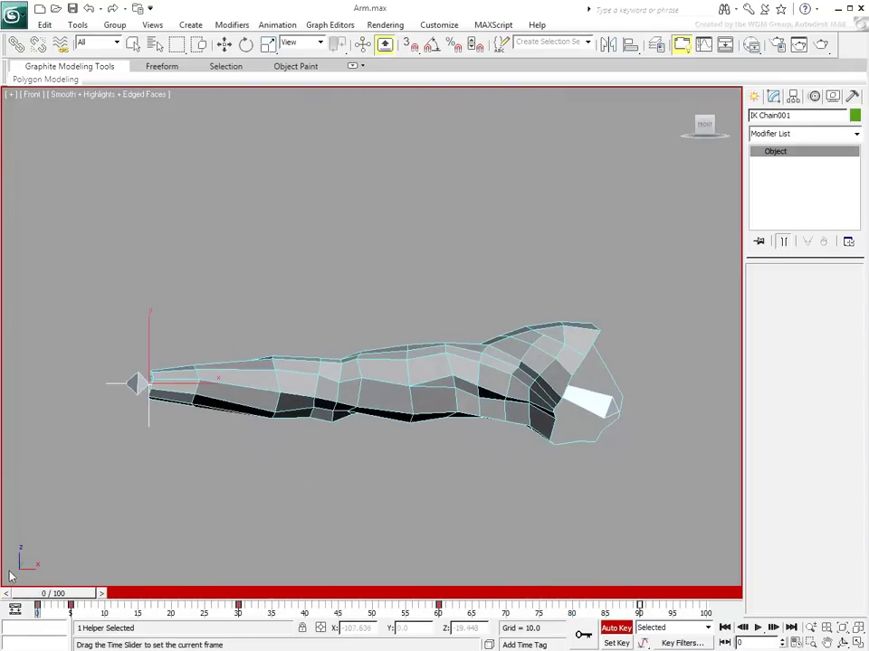
Step: Turn Auto Key off, enter Edit Envelopes on the Arm, and review Bone002 and Bone003 envelopes
{"action": "key", "text": "w"}
{"action": "key", "text": "n"}
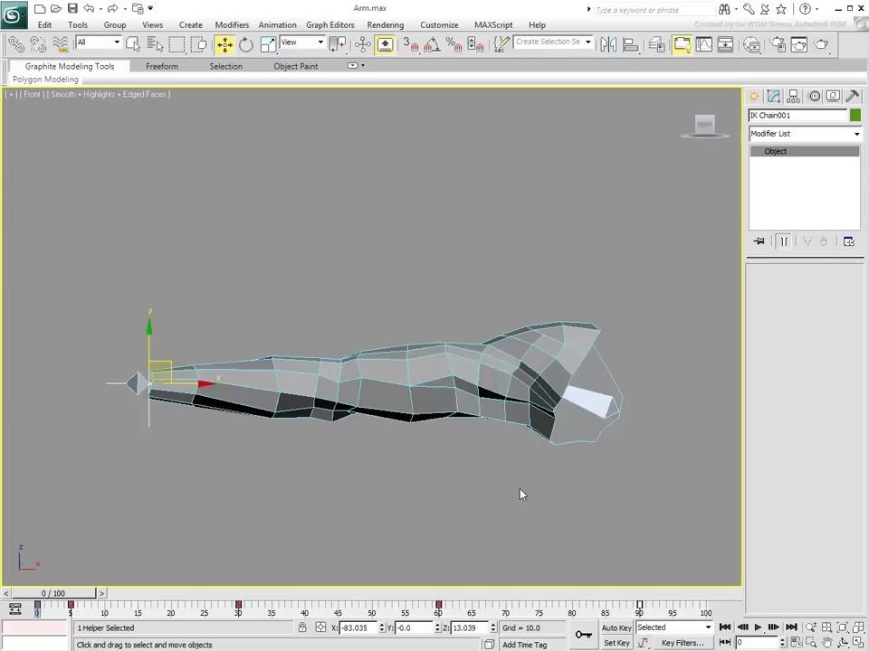
{"action": "left_click", "coordinate": [406, 409]}
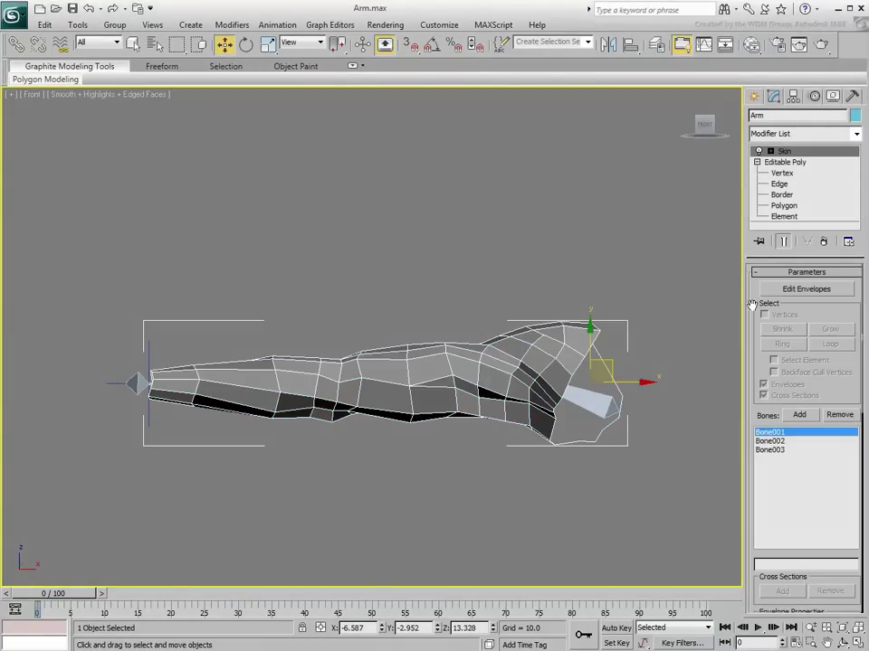
{"action": "left_click", "coordinate": [796, 291]}
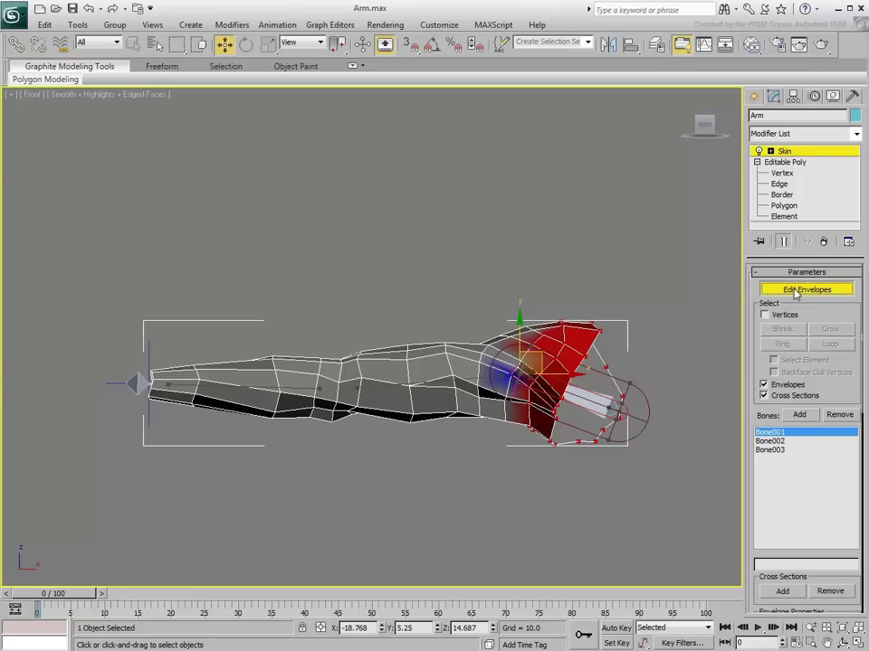
{"action": "left_click", "coordinate": [780, 442]}
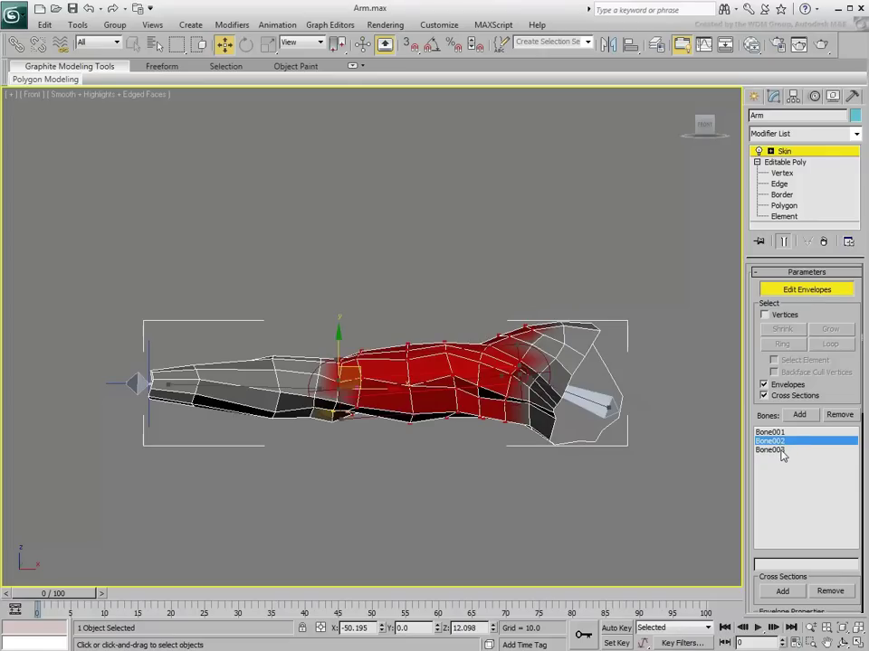
{"action": "left_click", "coordinate": [780, 450]}
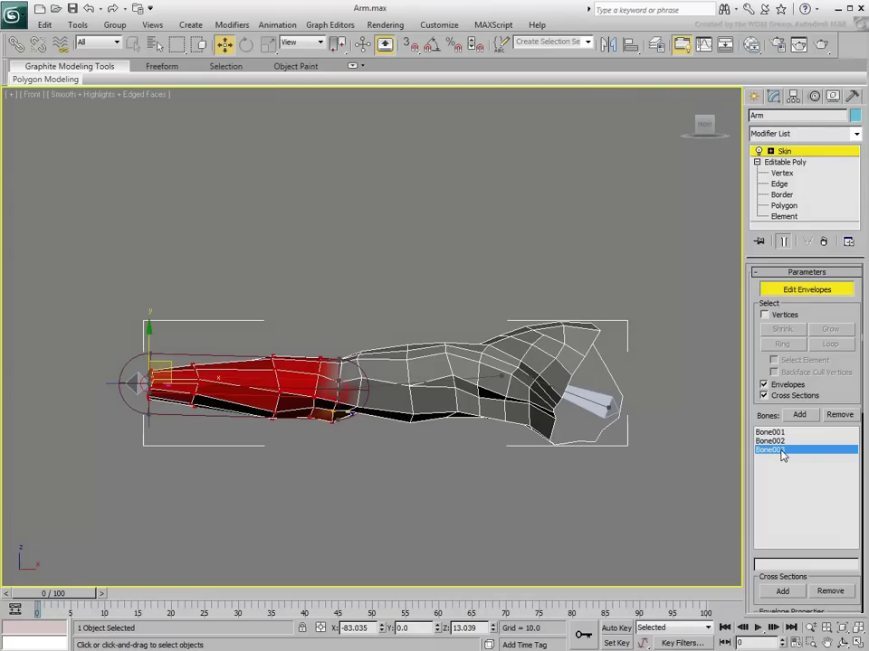
{"action": "left_click", "coordinate": [781, 441]}
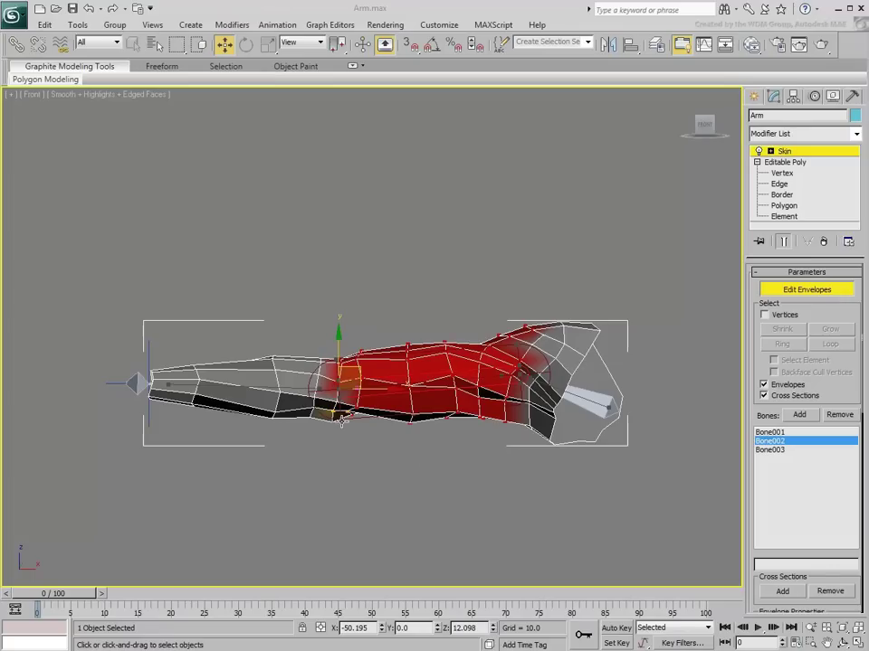
Step: Adjust Bone002's envelope end points, check Bone003 and Bone001, then exit Edit Envelopes
{"action": "left_click_drag", "start_coordinate": [342, 420], "coordinate": [347, 414]}
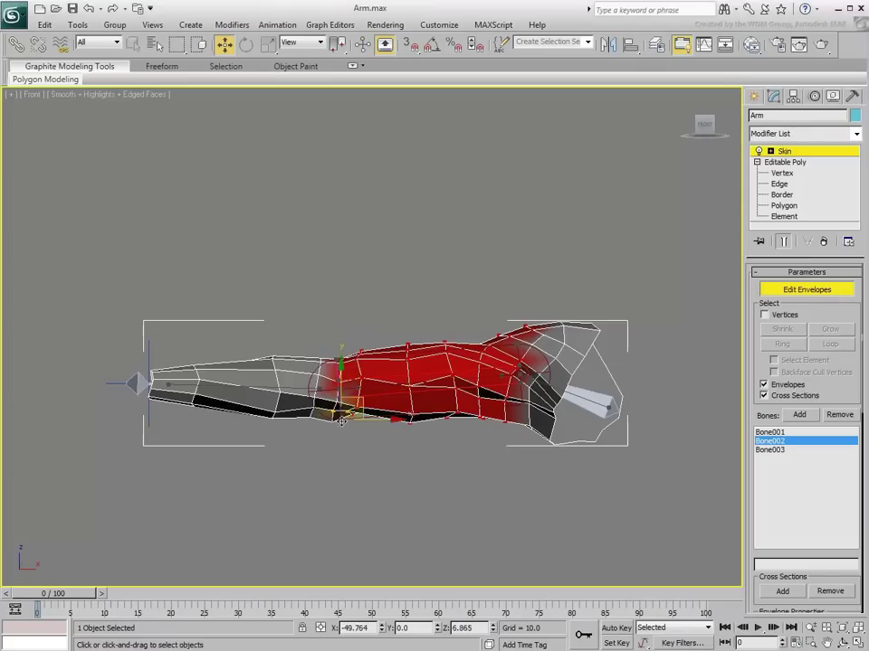
{"action": "left_click", "coordinate": [265, 384]}
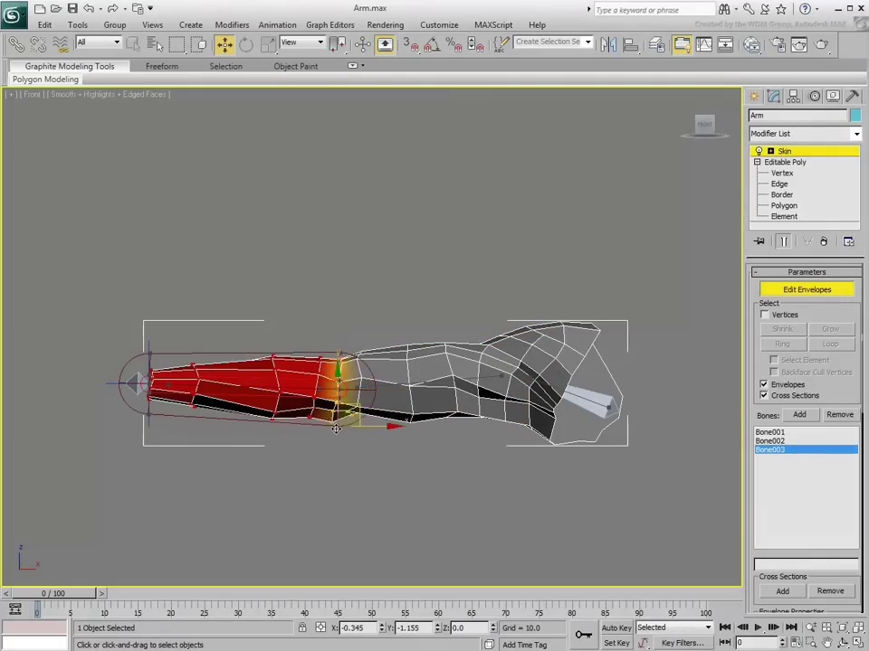
{"action": "left_click", "coordinate": [448, 379]}
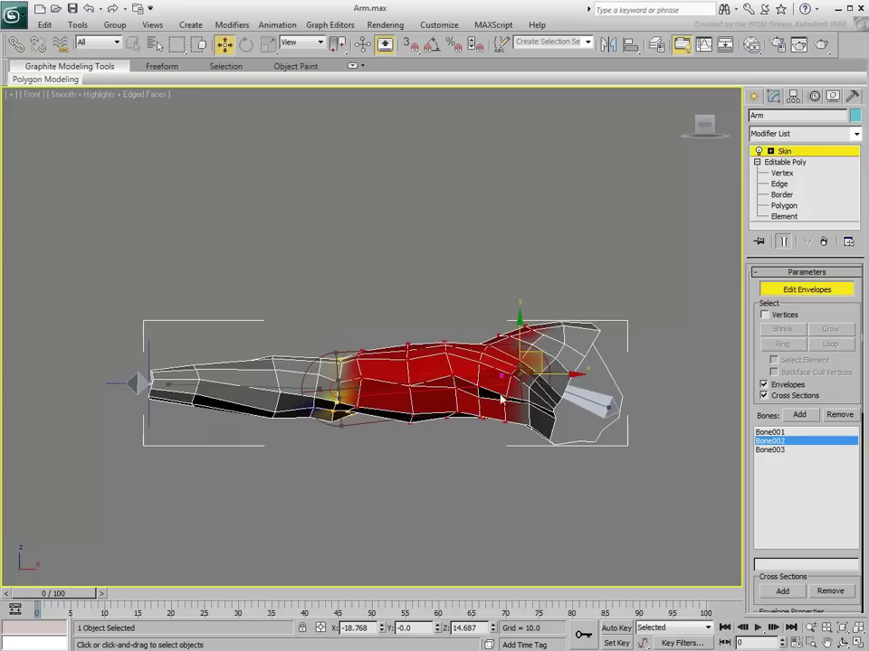
{"action": "left_click_drag", "start_coordinate": [520, 373], "coordinate": [523, 414]}
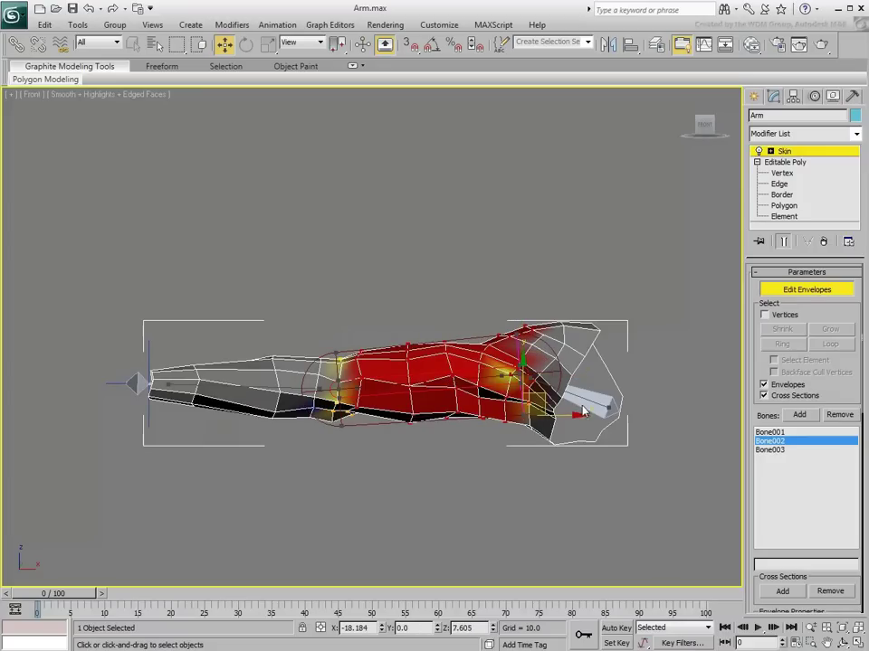
{"action": "left_click", "coordinate": [506, 405]}
{"action": "left_click", "coordinate": [506, 371]}
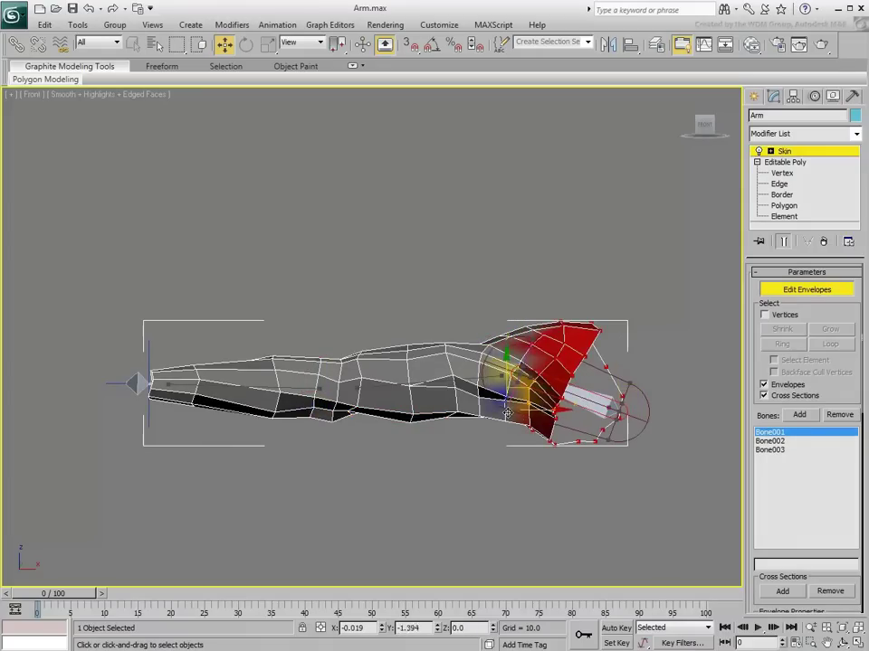
{"action": "left_click", "coordinate": [810, 288]}
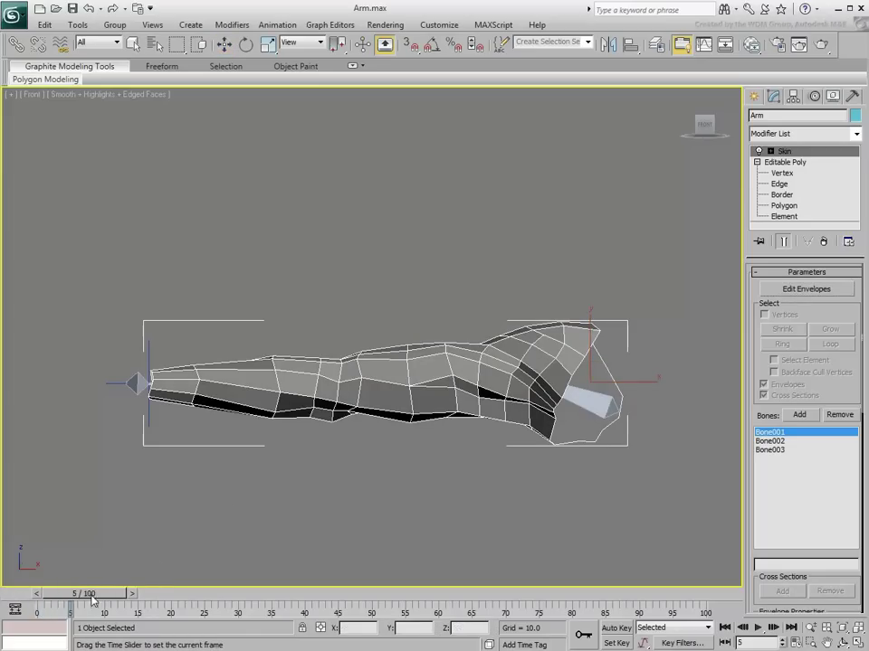